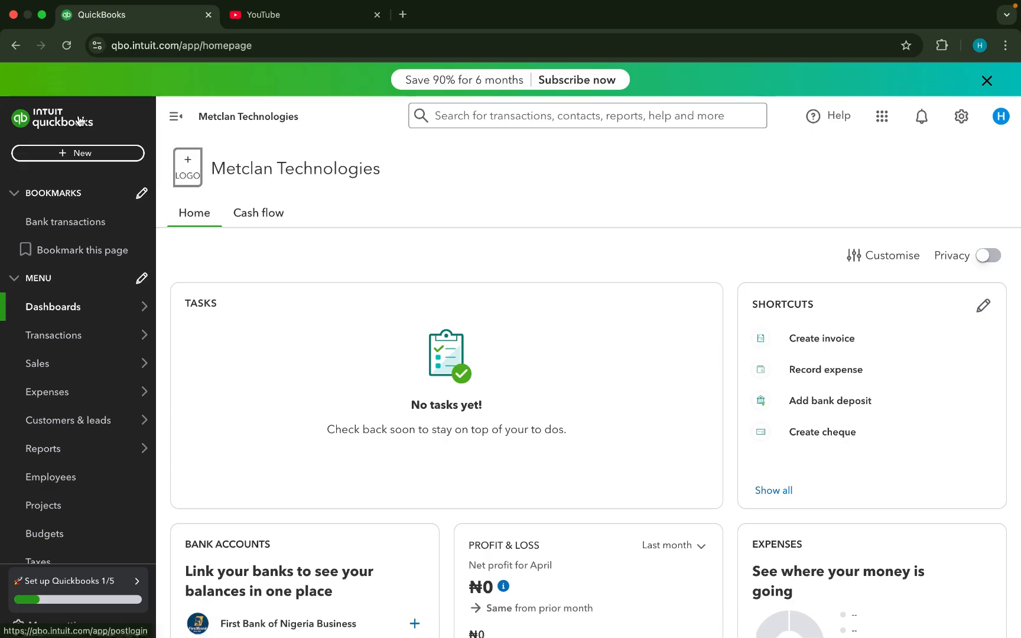
Start creating a new item in the products and services list.
{"action": "mouse_move", "coordinate": [100, 373]}
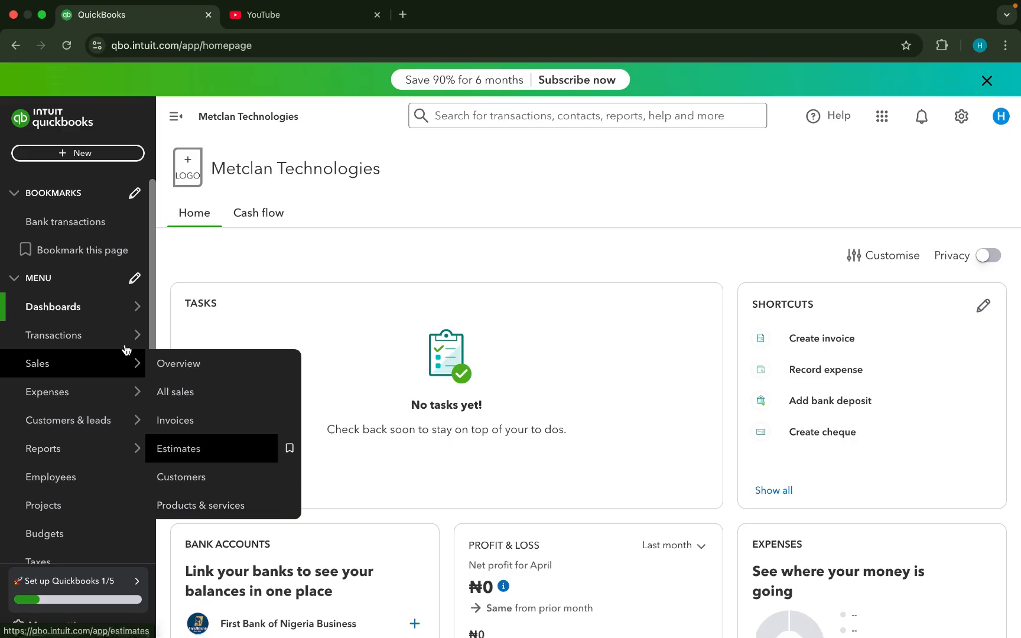
{"action": "left_click", "coordinate": [88, 153]}
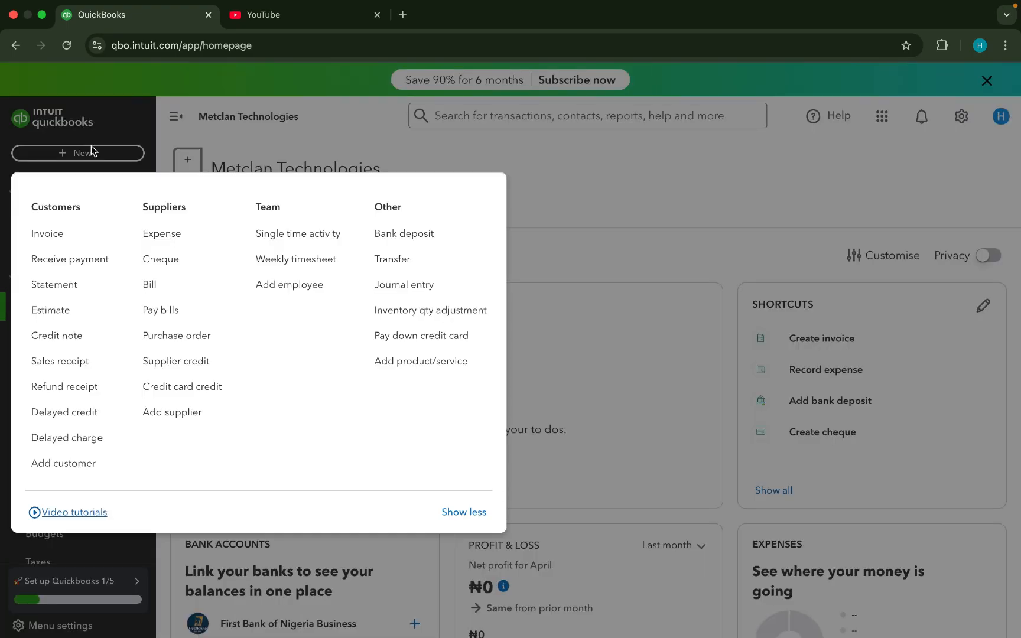
{"action": "left_click", "coordinate": [401, 361]}
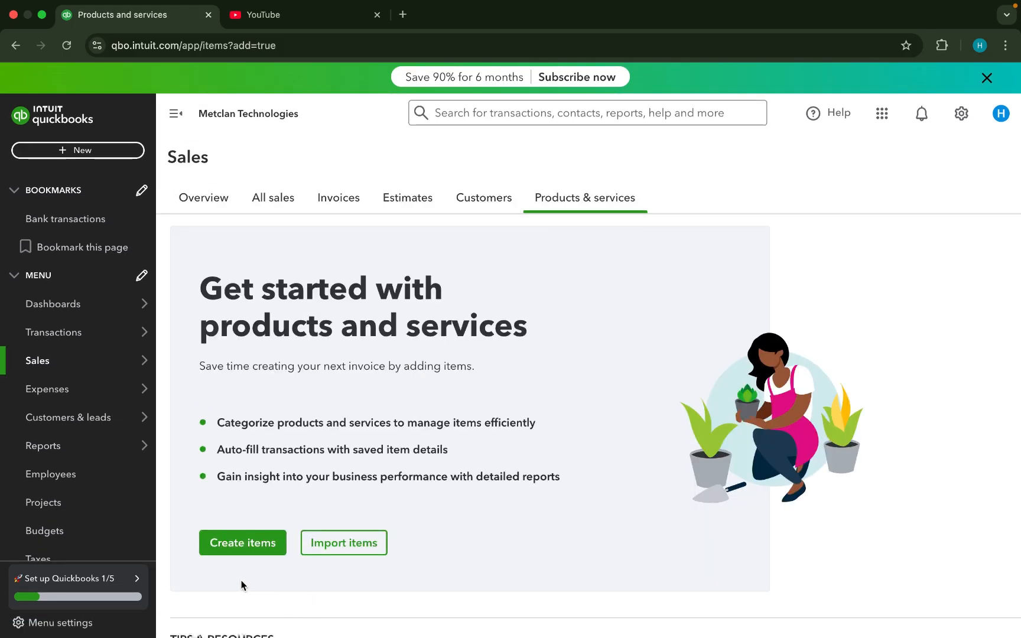
{"action": "left_click", "coordinate": [255, 548]}
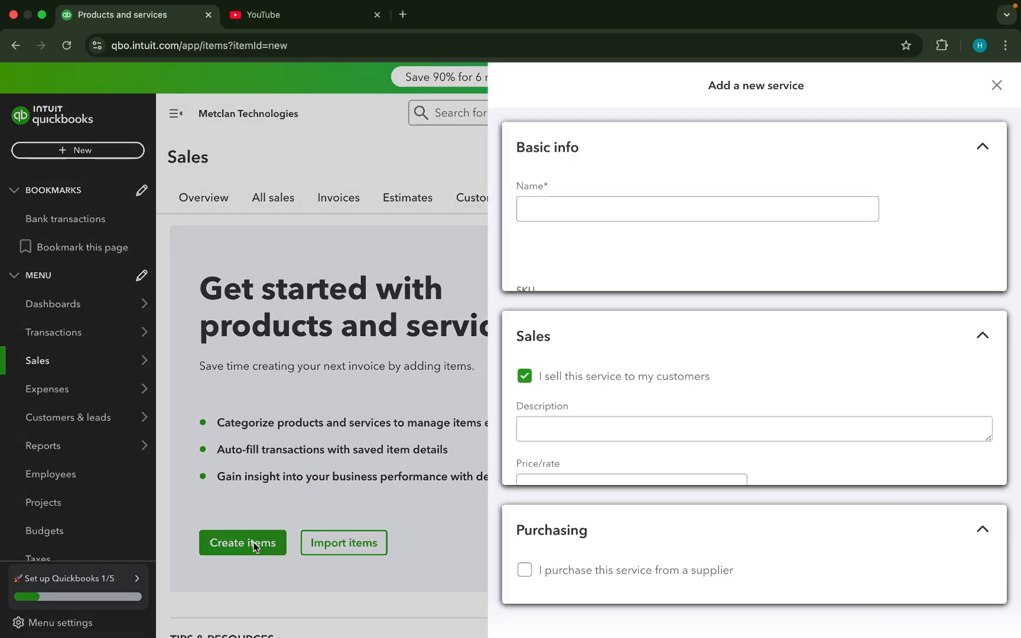
Name the new item IPHONE 16 PRO MAX and set its type to Inventory item.
{"action": "left_click", "coordinate": [651, 209]}
{"action": "left_click", "coordinate": [651, 209]}
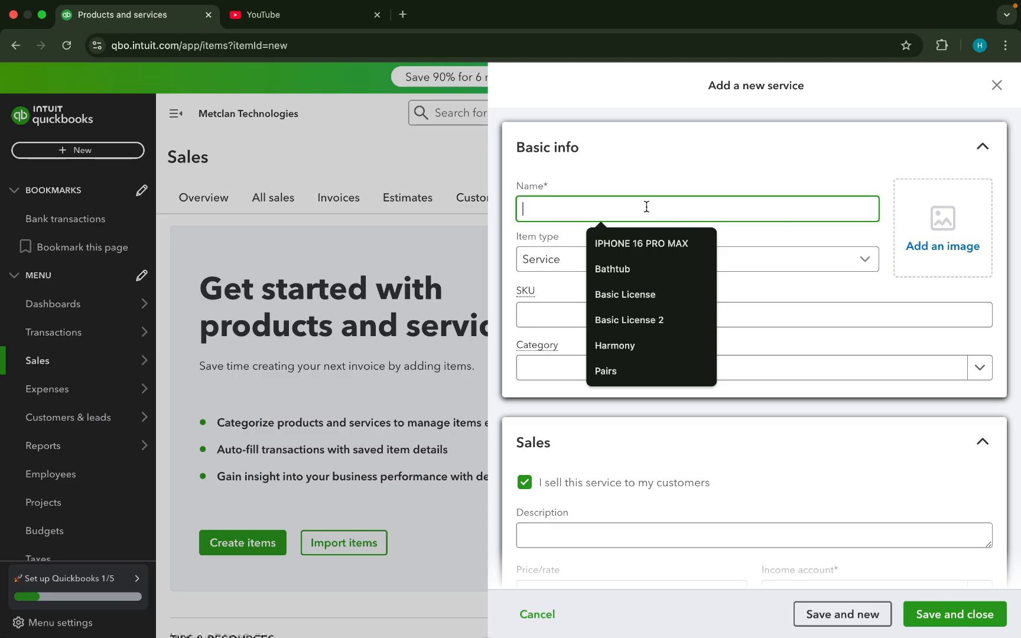
{"action": "left_click", "coordinate": [640, 244]}
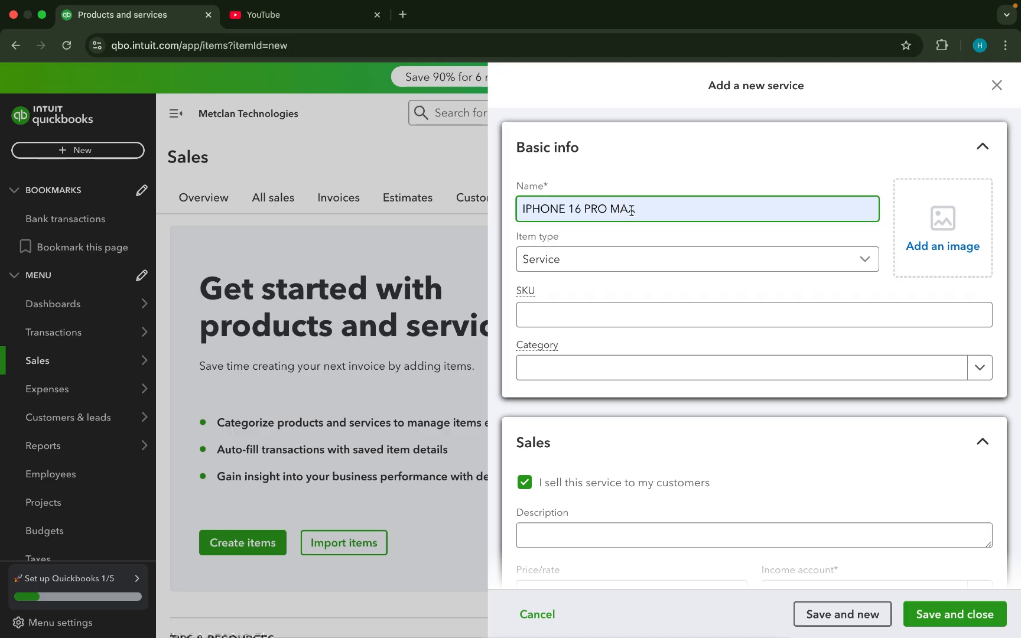
{"action": "left_click", "coordinate": [621, 269]}
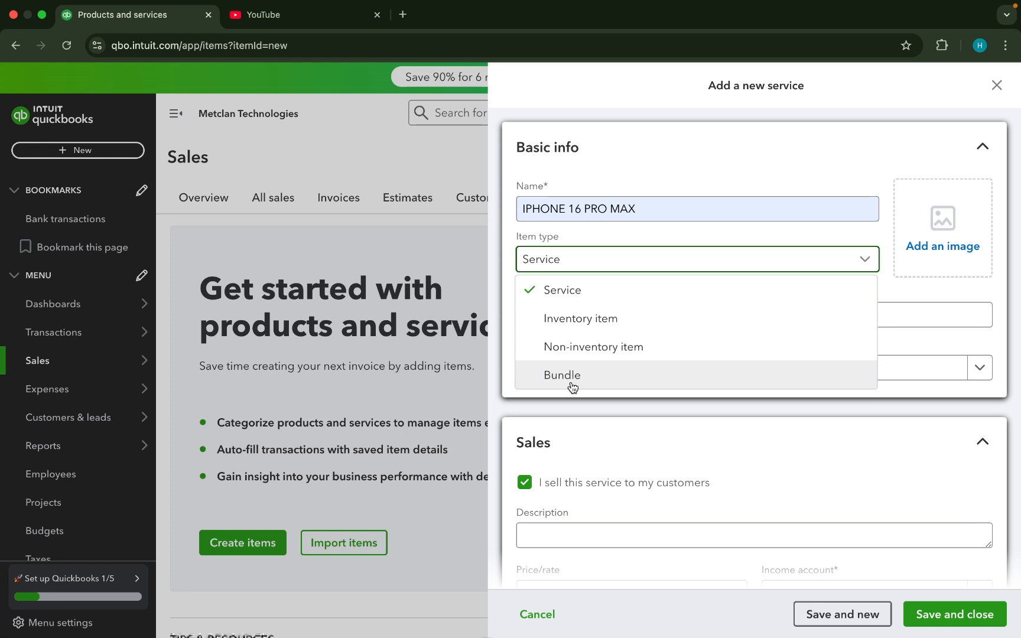
{"action": "left_click", "coordinate": [597, 320]}
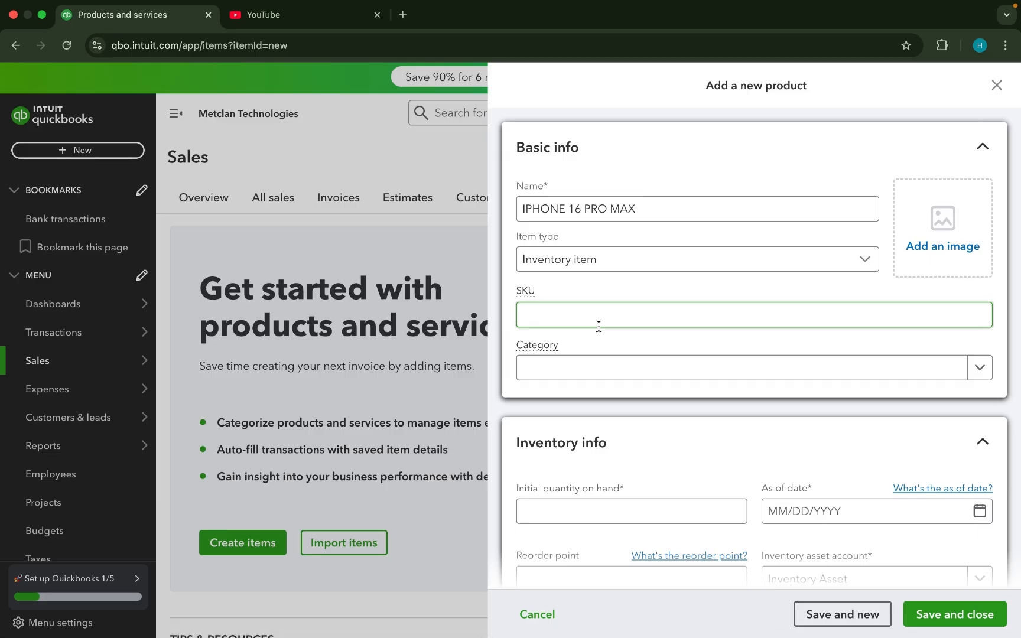
Copy the product name IPHONE 16 PRO MAX into the SKU field, keeping the name as it is.
{"action": "left_click", "coordinate": [614, 209]}
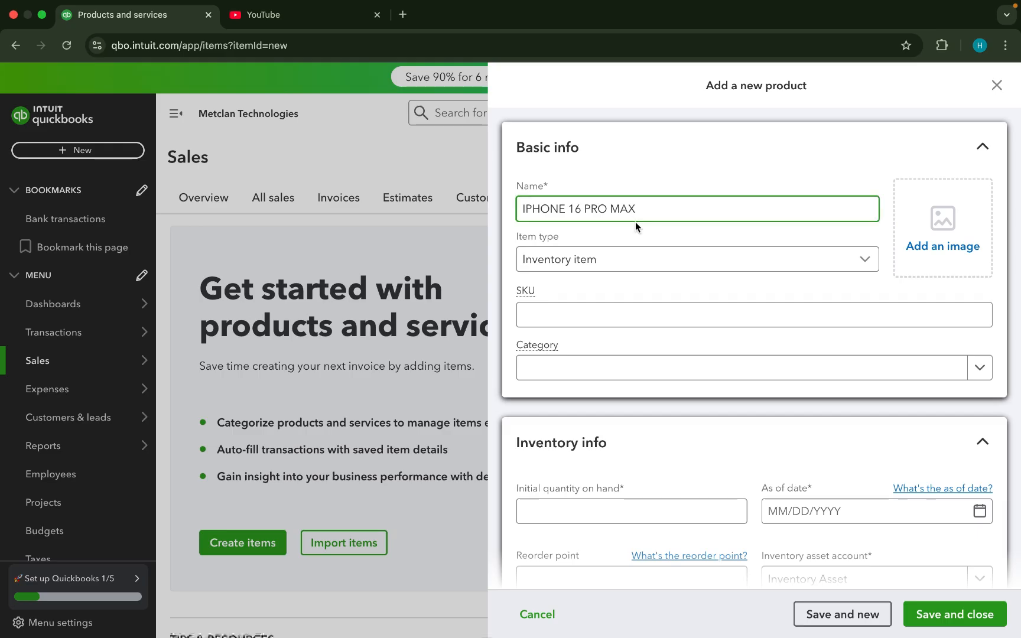
{"action": "key", "text": "super+a"}
{"action": "type", "text": "https://www.producthunt.com/posts/ai-search-visibility-monitor"}
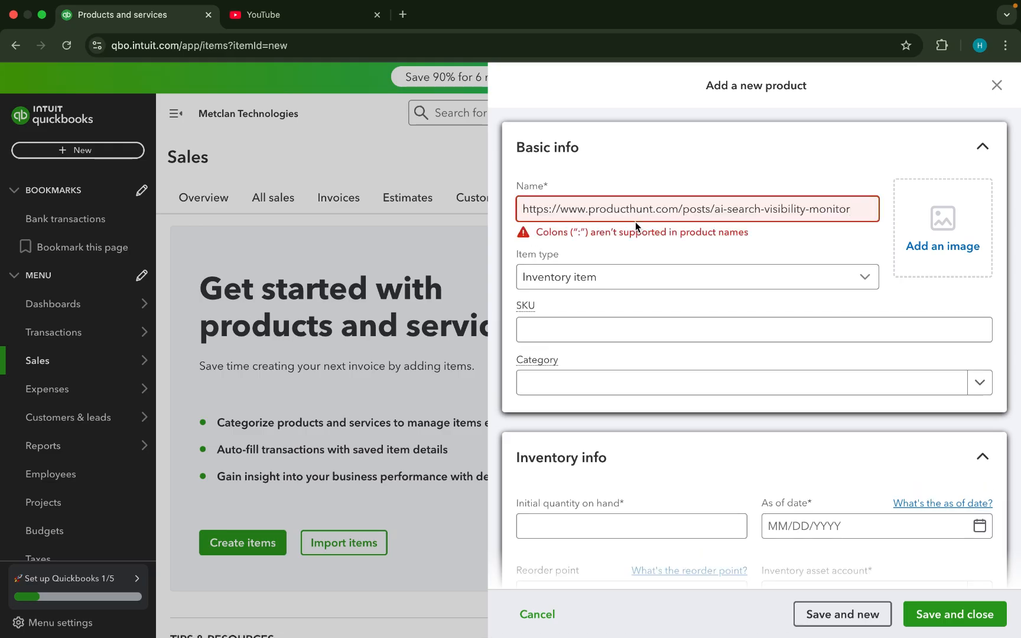
{"action": "key", "text": "super+z"}
{"action": "key", "text": "super+c"}
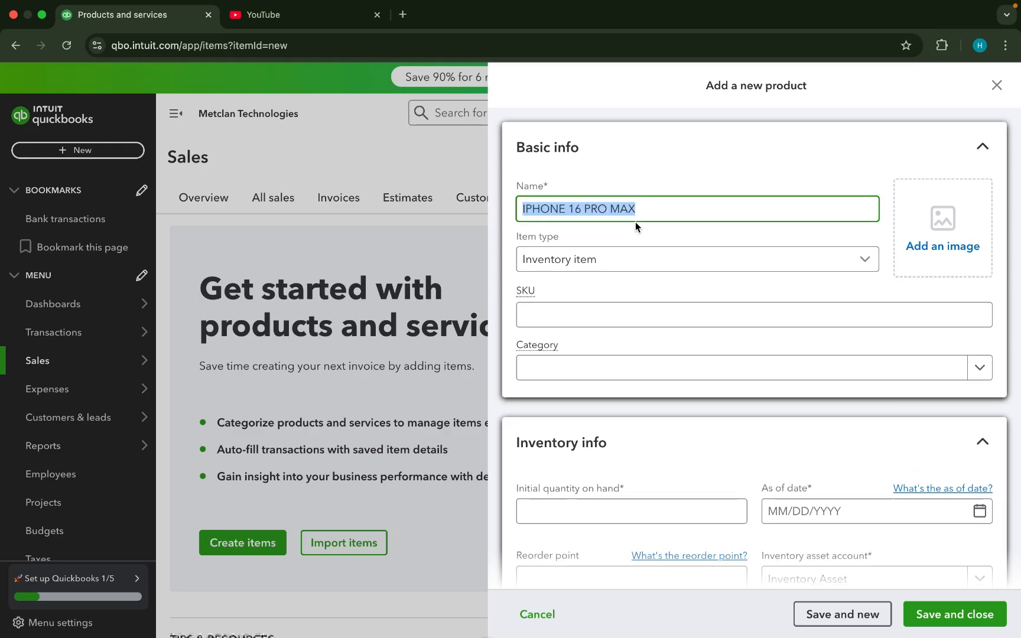
{"action": "left_click", "coordinate": [585, 312]}
{"action": "key", "text": "super+v"}
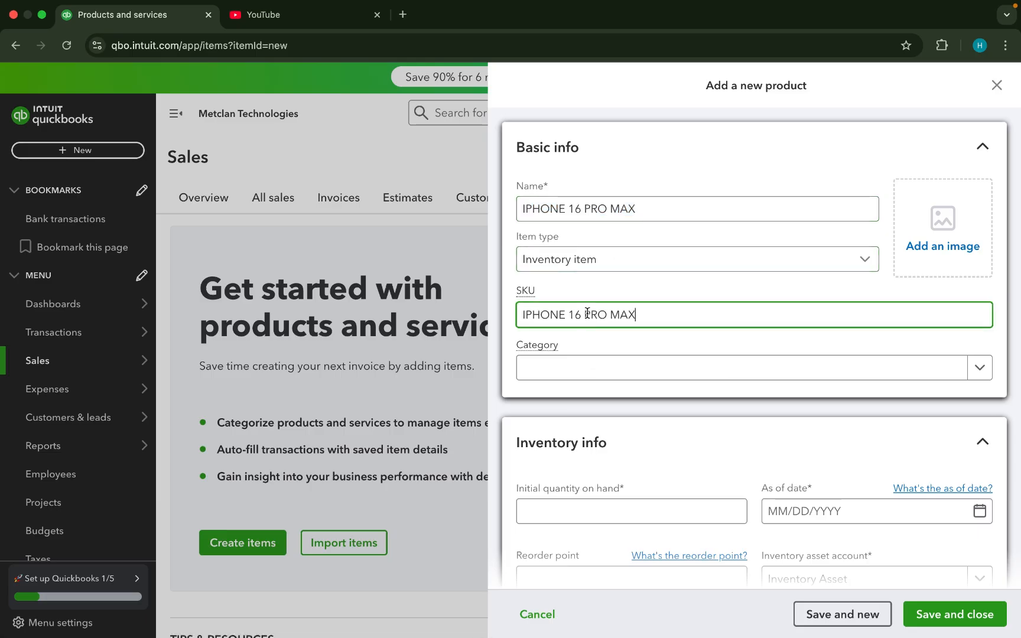
Add the image download (7).jpeg from the Downloads folder to the product.
{"action": "left_click", "coordinate": [624, 295]}
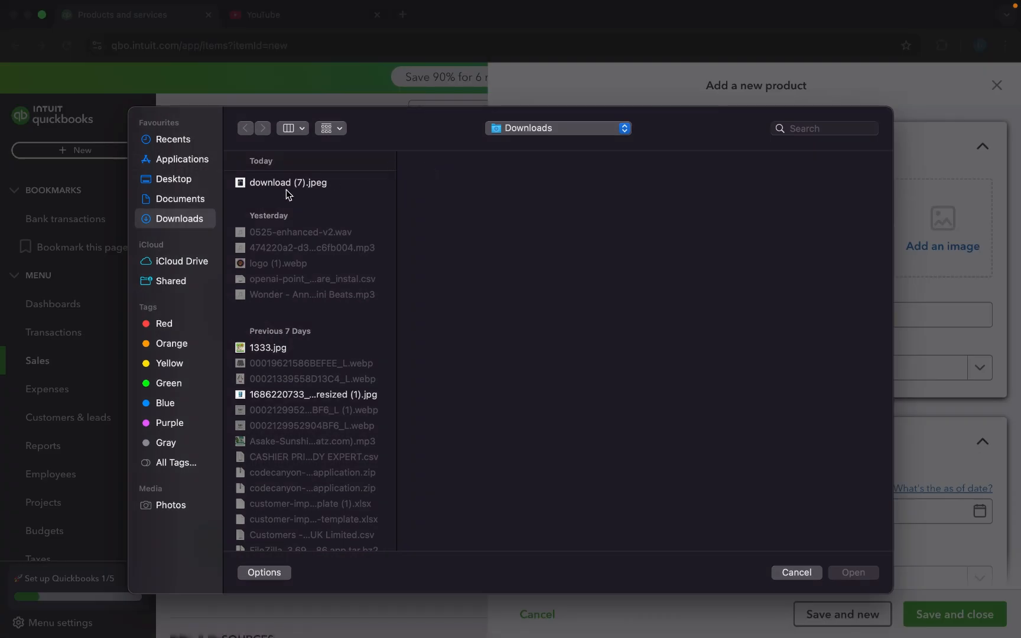
{"action": "left_click", "coordinate": [284, 183]}
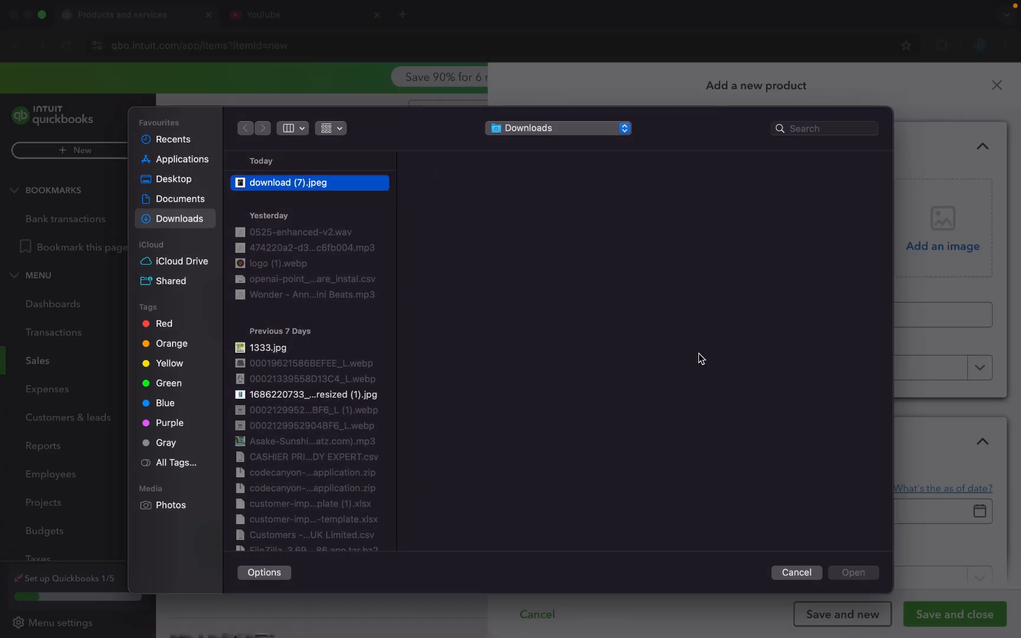
{"action": "left_click", "coordinate": [852, 573]}
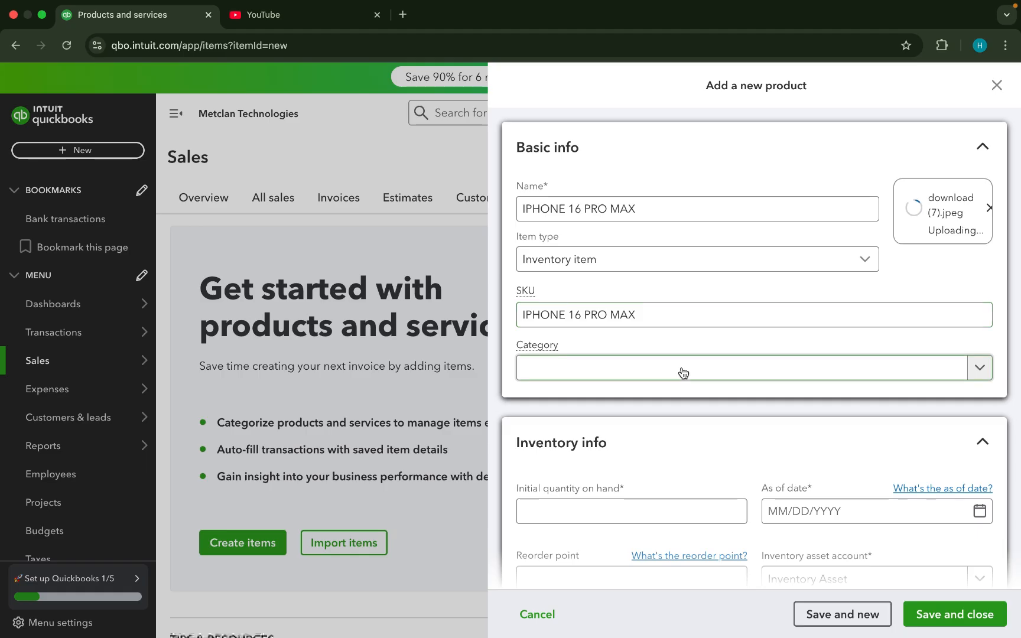
Create a new category named IPHONE and assign it to the product.
{"action": "scroll", "coordinate": [679, 371], "scroll_direction": "down", "scroll_amount": 3}
{"action": "scroll", "coordinate": [649, 311], "scroll_direction": "up", "scroll_amount": 1}
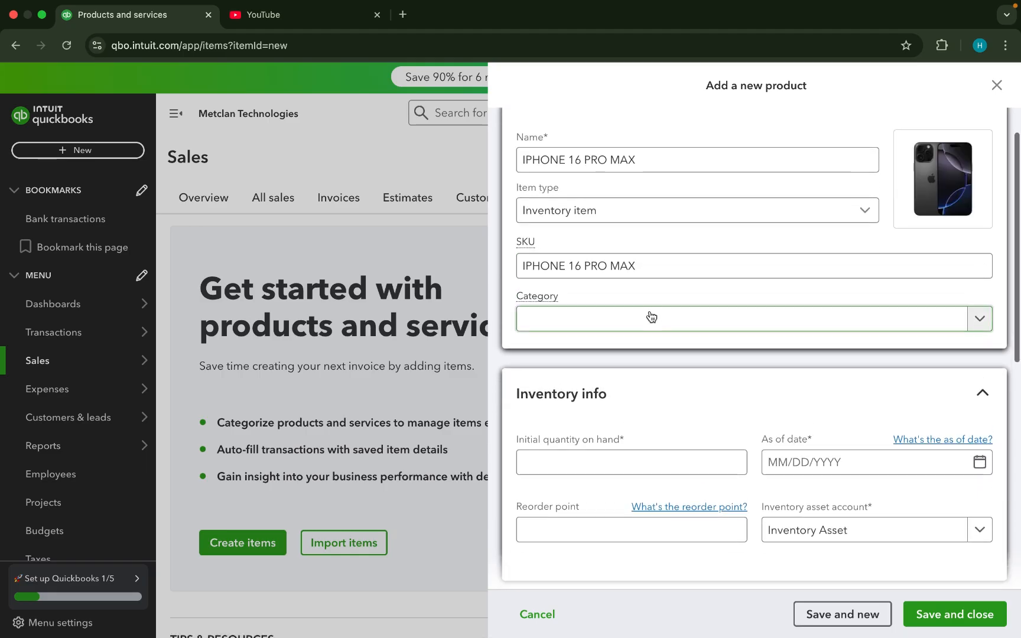
{"action": "left_click", "coordinate": [651, 317]}
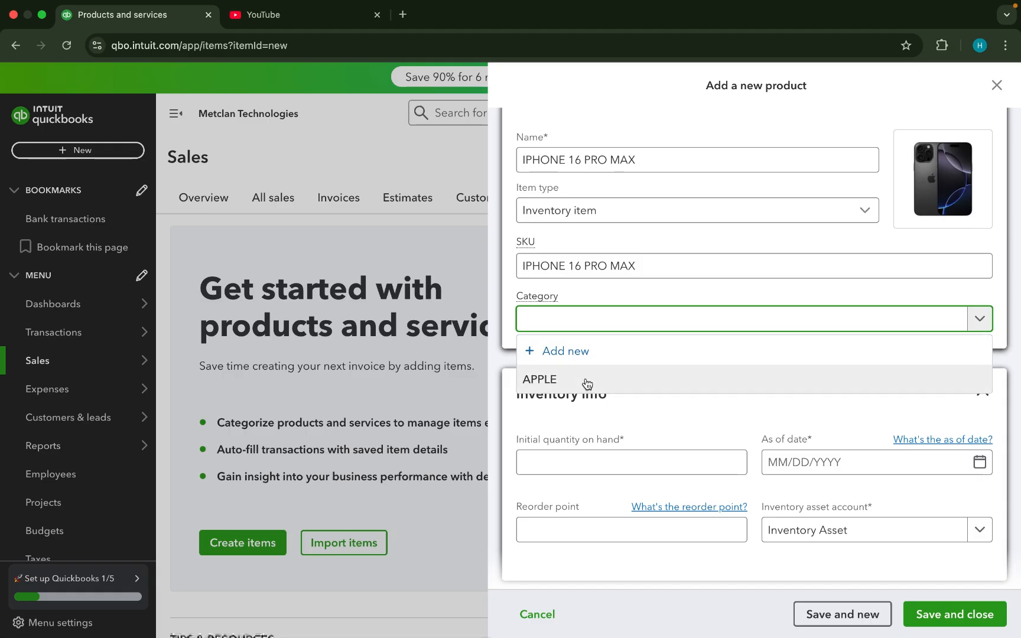
{"action": "left_click", "coordinate": [609, 358]}
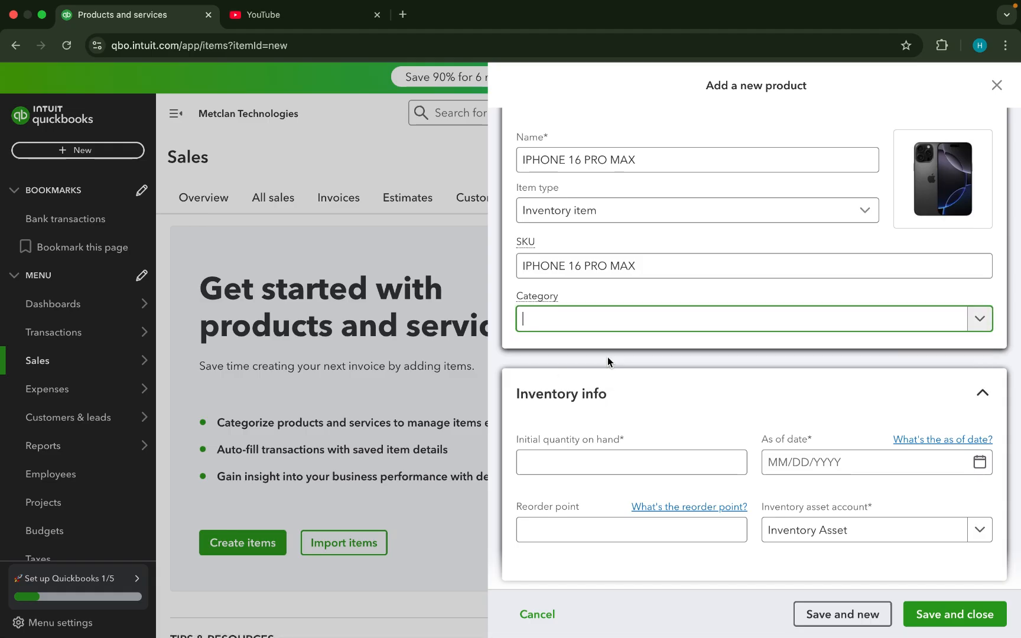
{"action": "left_click", "coordinate": [850, 148]}
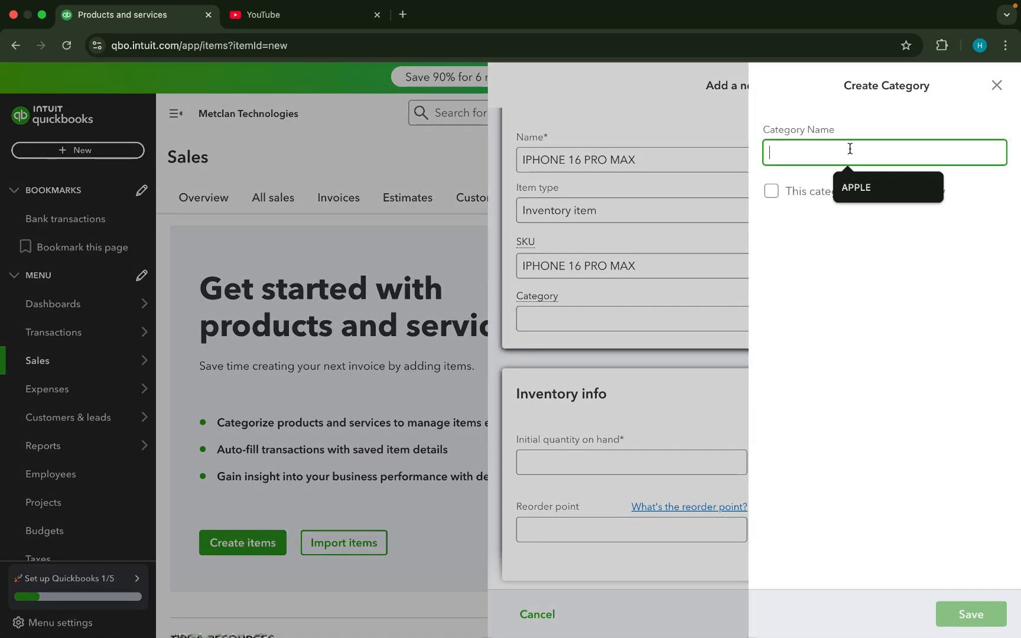
{"action": "type", "text": "IPHONE"}
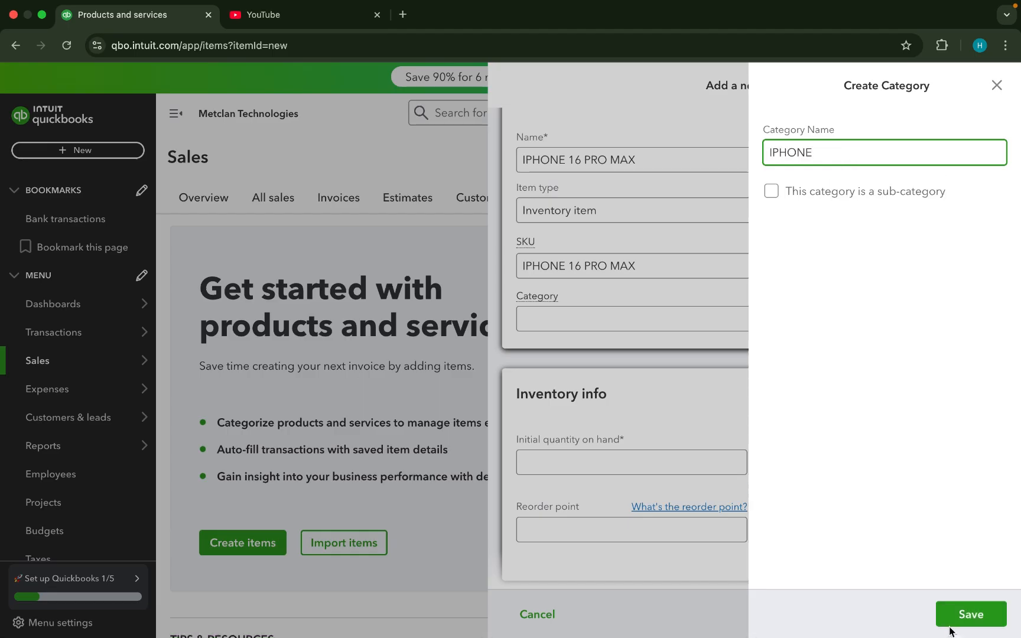
{"action": "left_click", "coordinate": [960, 622]}
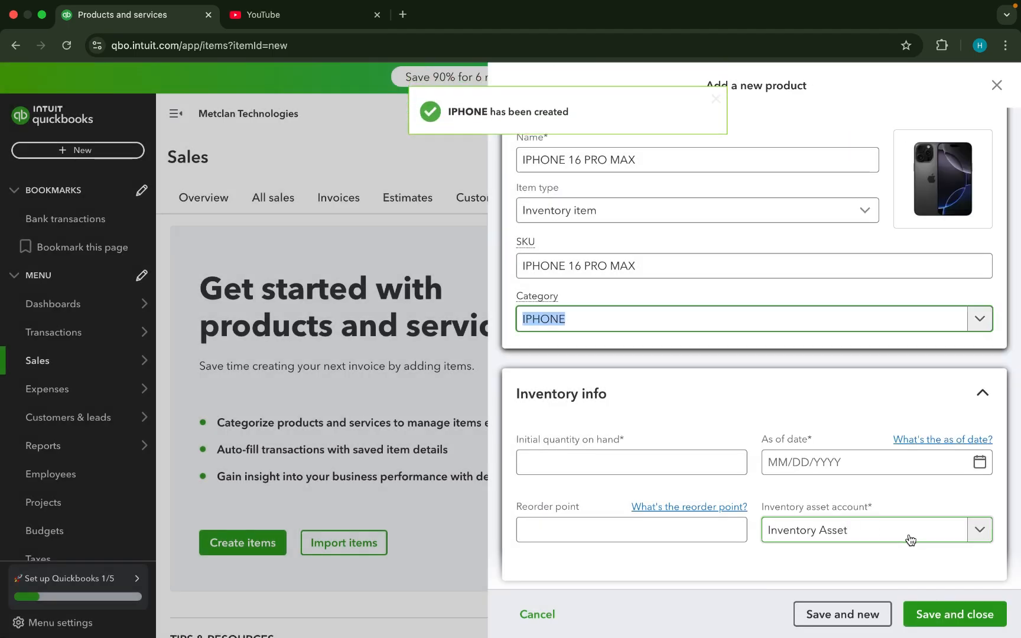
Fill in the inventory info with initial quantity on hand 50, as of date 05/26/2025 and reorder point 10.
{"action": "scroll", "coordinate": [653, 413], "scroll_direction": "down", "scroll_amount": 5}
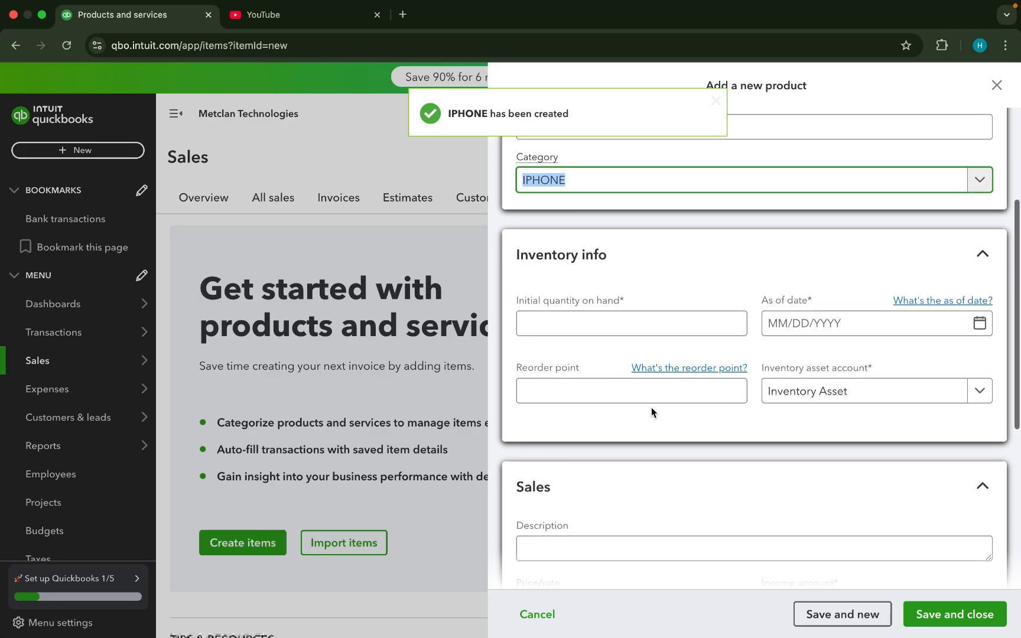
{"action": "left_click", "coordinate": [578, 323]}
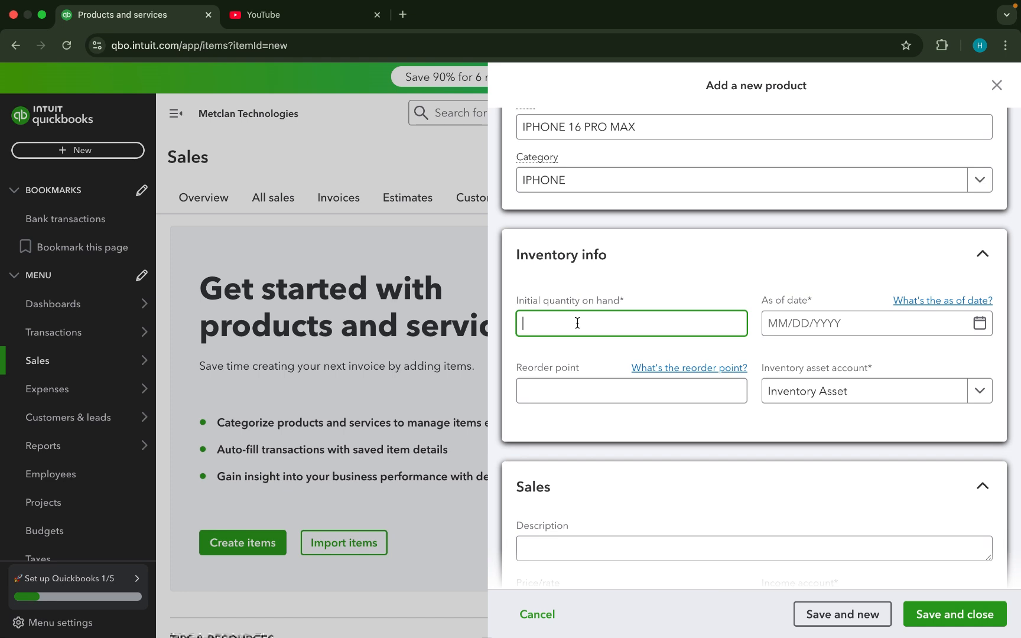
{"action": "type", "text": "50"}
{"action": "left_click", "coordinate": [981, 324]}
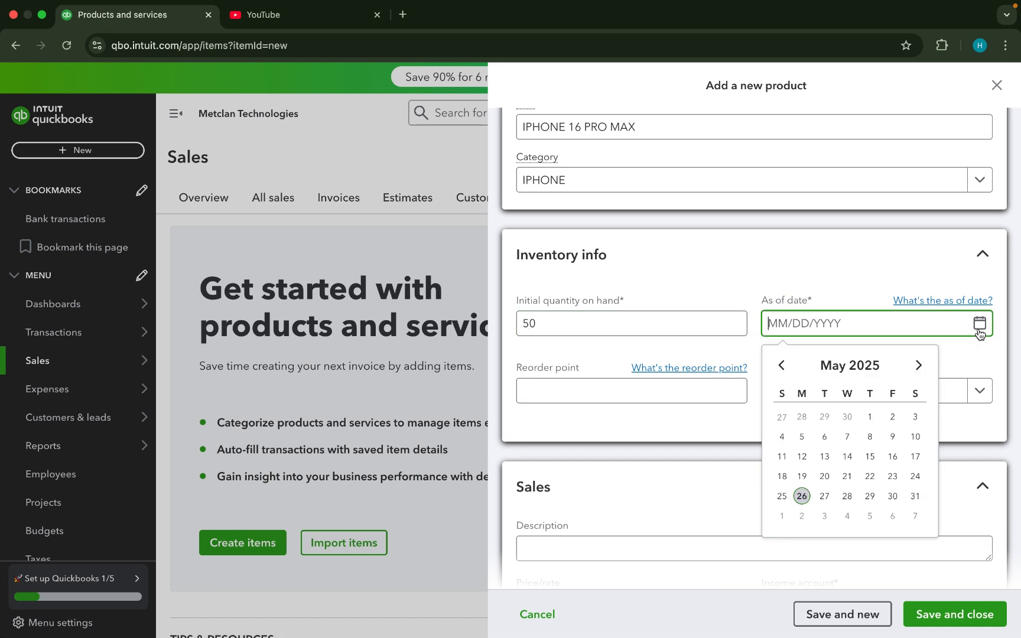
{"action": "left_click", "coordinate": [803, 496]}
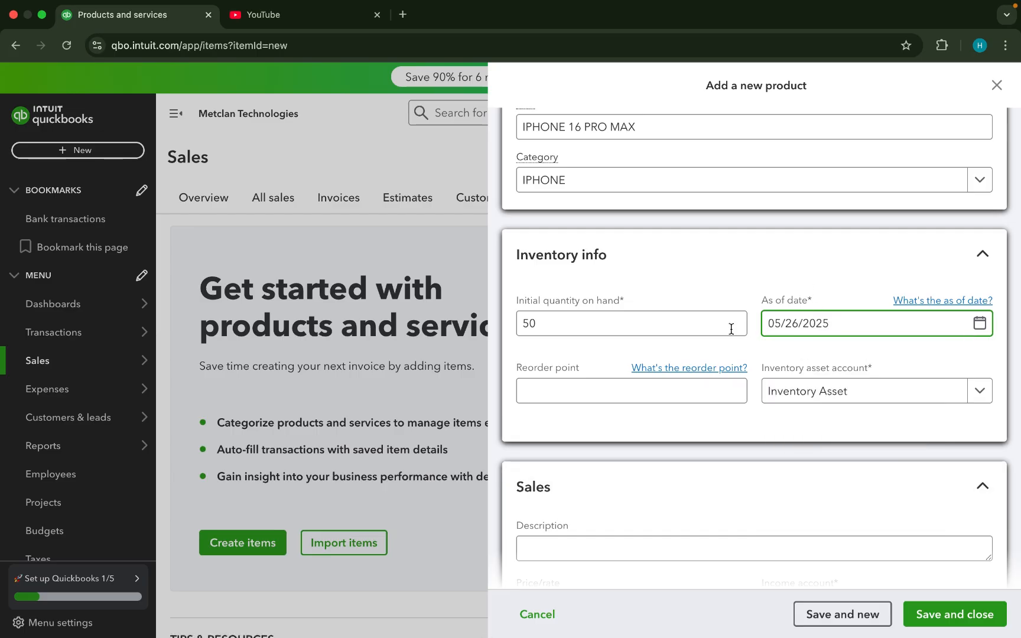
{"action": "left_click", "coordinate": [581, 393]}
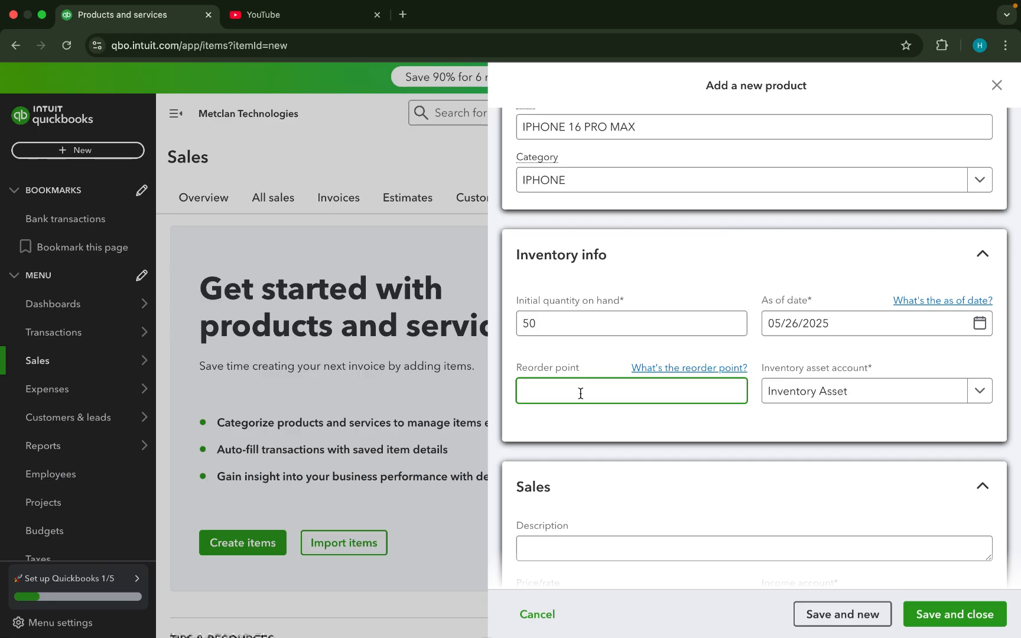
{"action": "type", "text": "10"}
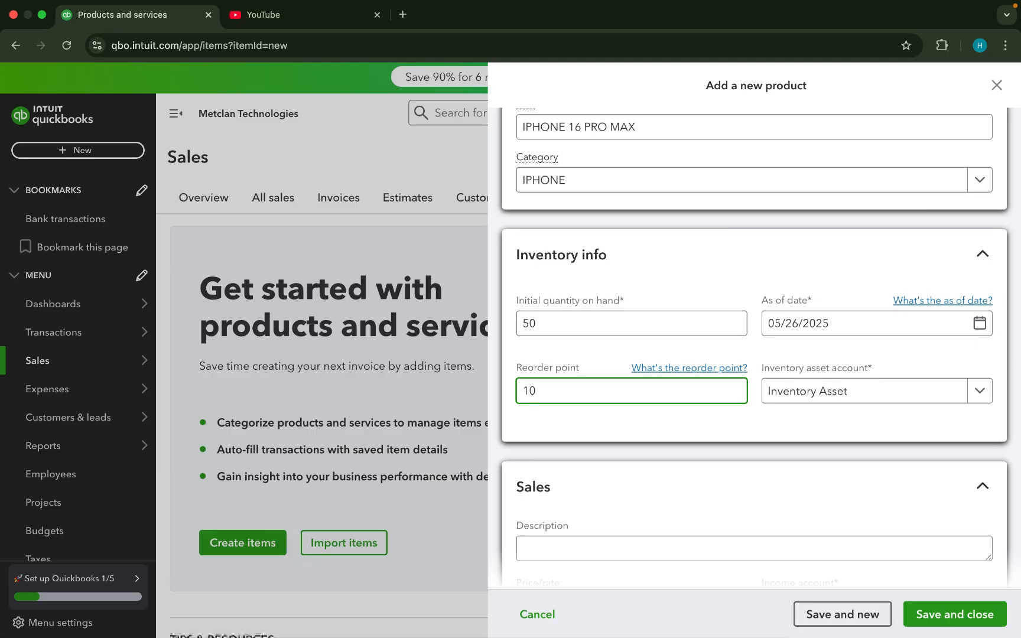
Copy the product name IPHONE 16 PRO MAX into the sales description.
{"action": "scroll", "coordinate": [726, 453], "scroll_direction": "down", "scroll_amount": 3}
{"action": "left_click", "coordinate": [673, 423]}
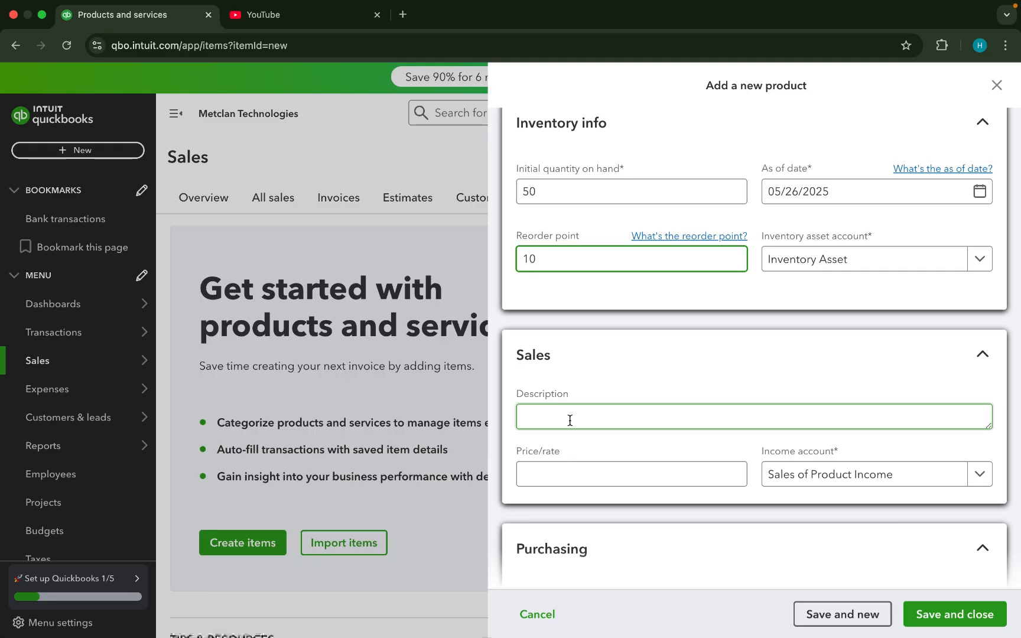
{"action": "scroll", "coordinate": [570, 420], "scroll_direction": "up", "scroll_amount": 5}
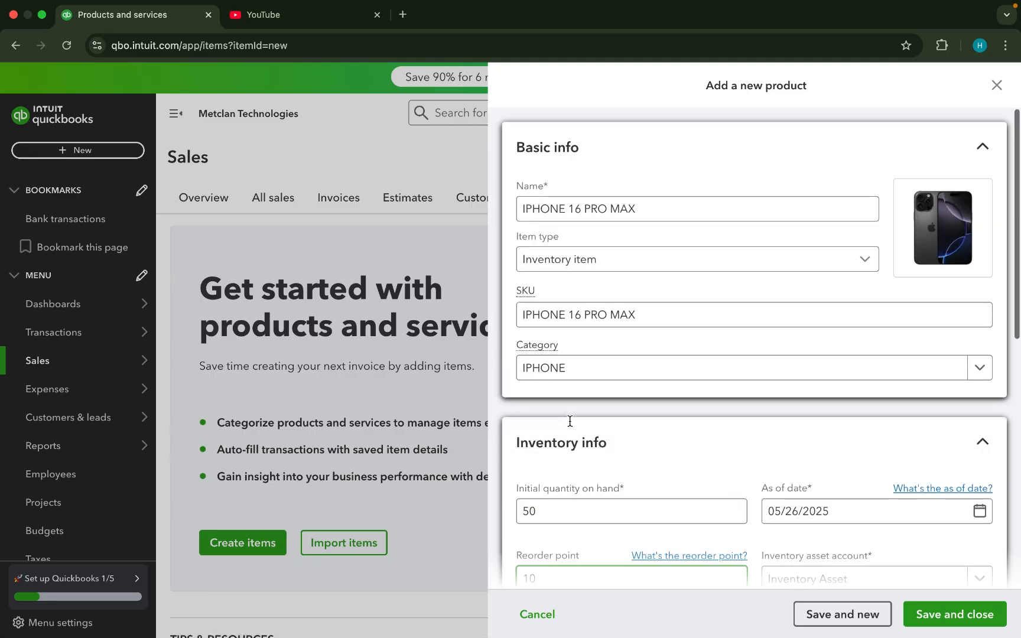
{"action": "double_click", "coordinate": [595, 210]}
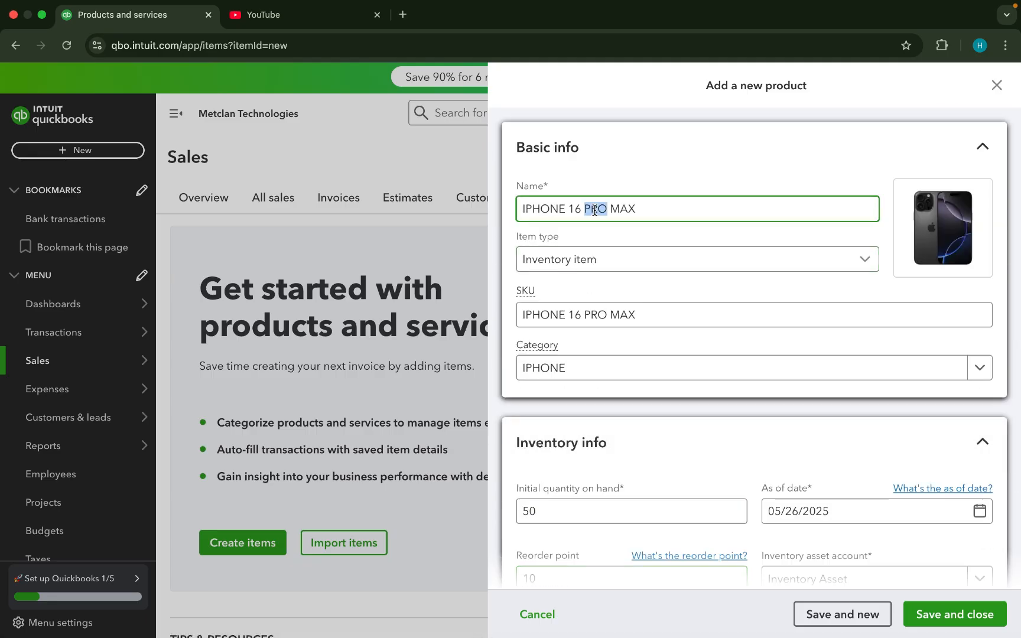
{"action": "triple_click", "coordinate": [595, 209]}
{"action": "key", "text": "super+c"}
{"action": "scroll", "coordinate": [592, 209], "scroll_direction": "down", "scroll_amount": 8}
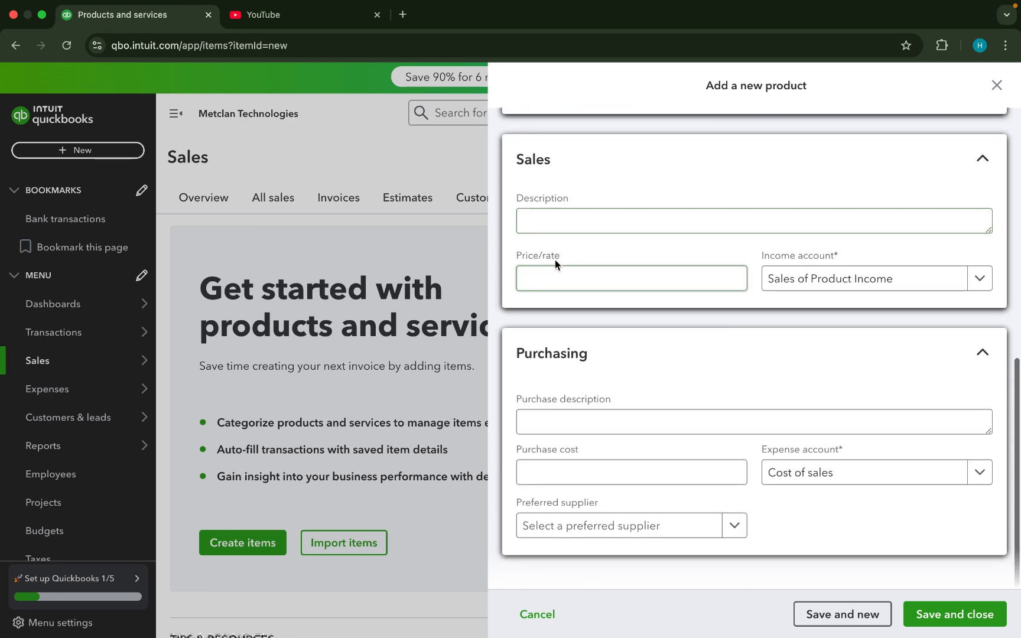
{"action": "scroll", "coordinate": [553, 266], "scroll_direction": "up", "scroll_amount": 1}
{"action": "left_click", "coordinate": [552, 273]}
{"action": "key", "text": "super+v"}
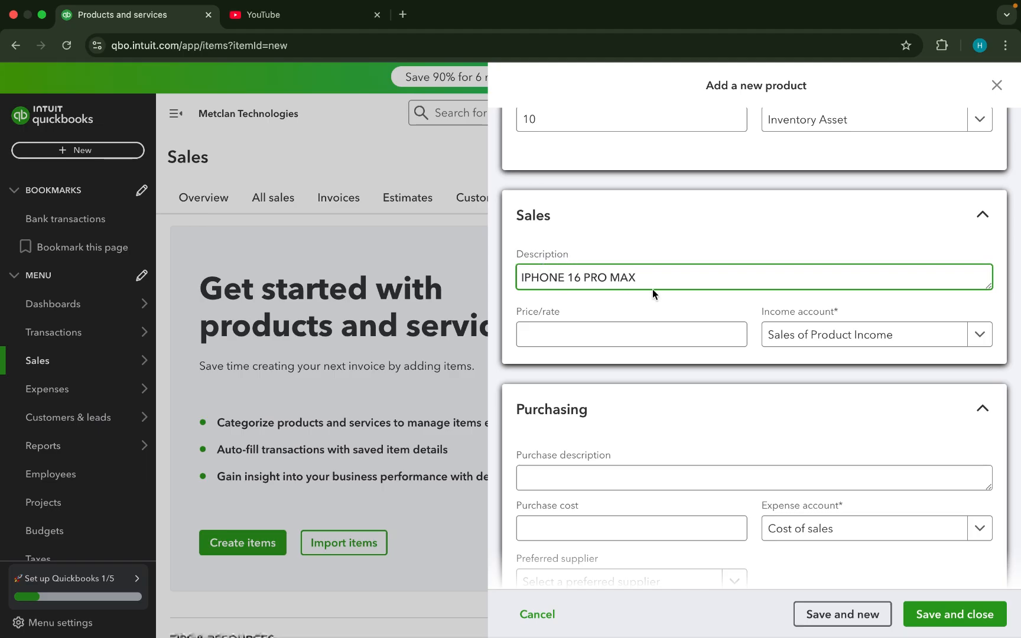
Copy the sales description text IPHONE 16 PRO MAX and set the sales price/rate to 2000.
{"action": "left_click_drag", "start_coordinate": [647, 280], "coordinate": [517, 265]}
{"action": "key", "text": "super+c"}
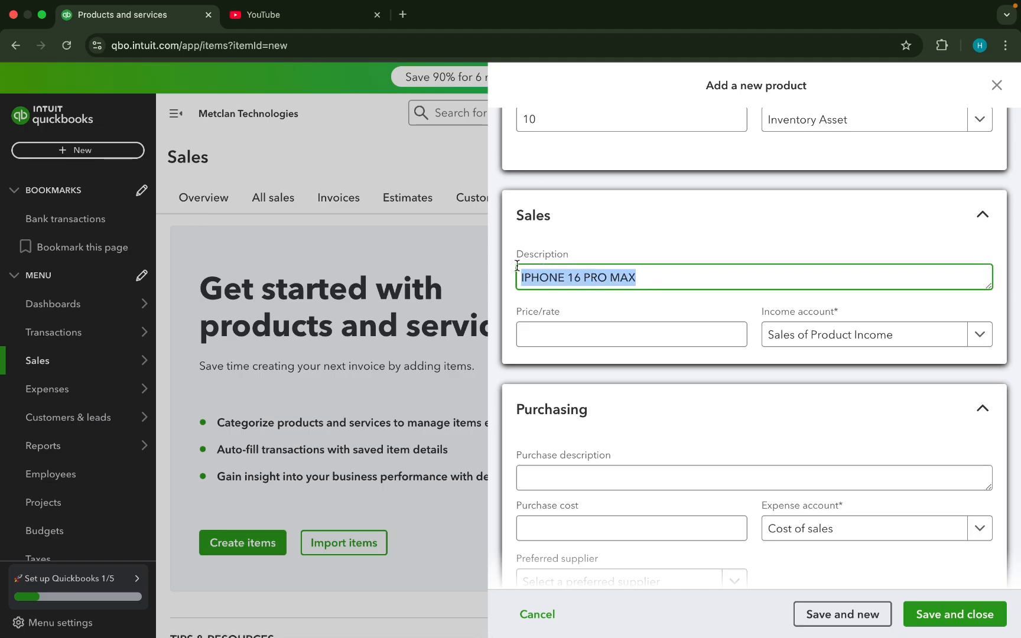
{"action": "left_click", "coordinate": [551, 337]}
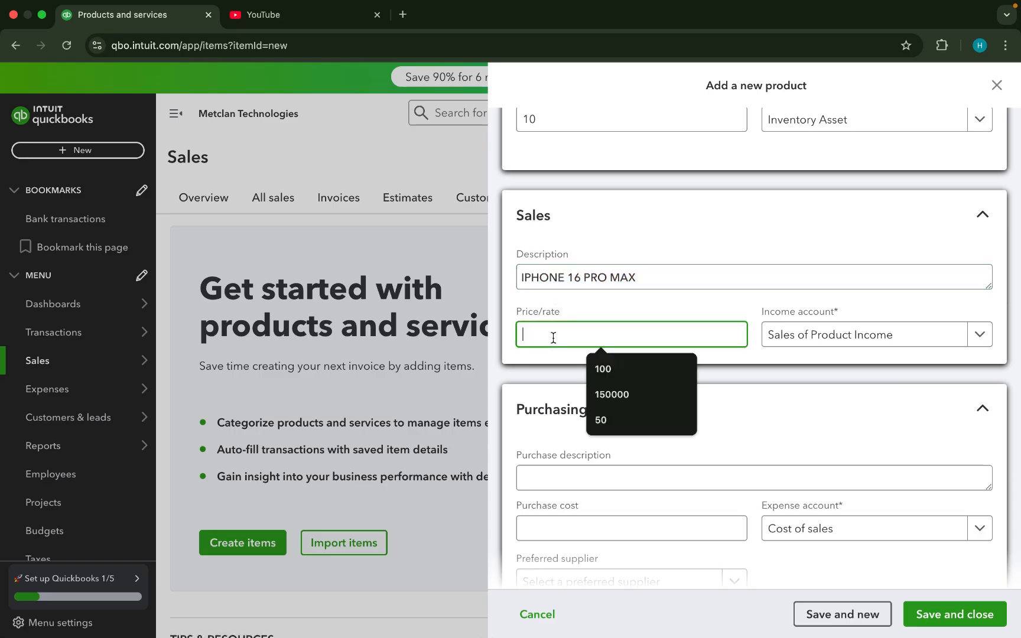
{"action": "scroll", "coordinate": [545, 337], "scroll_direction": "up", "scroll_amount": 2}
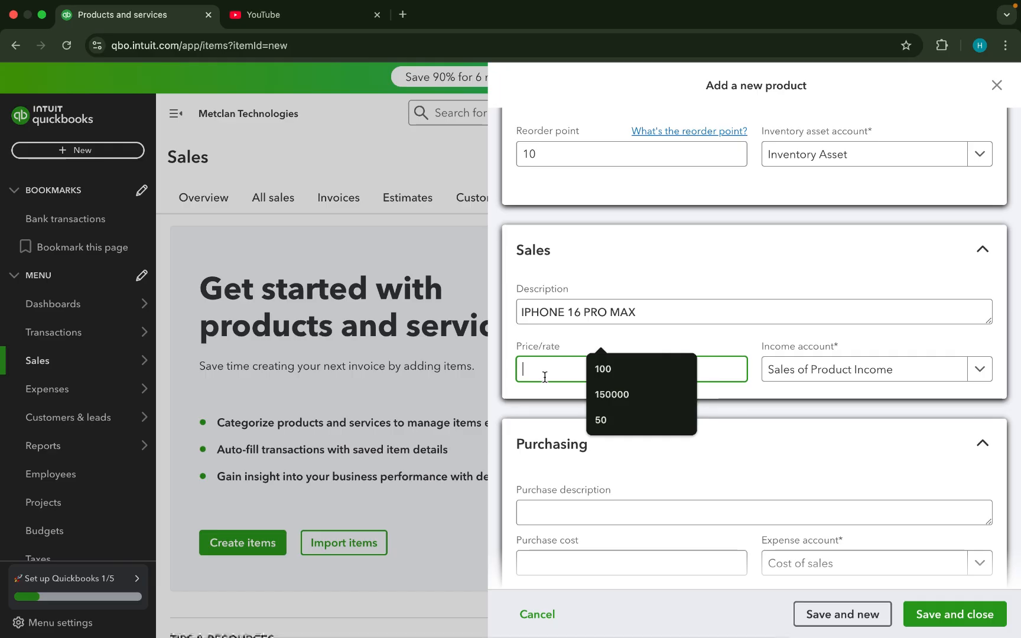
{"action": "type", "text": "2000"}
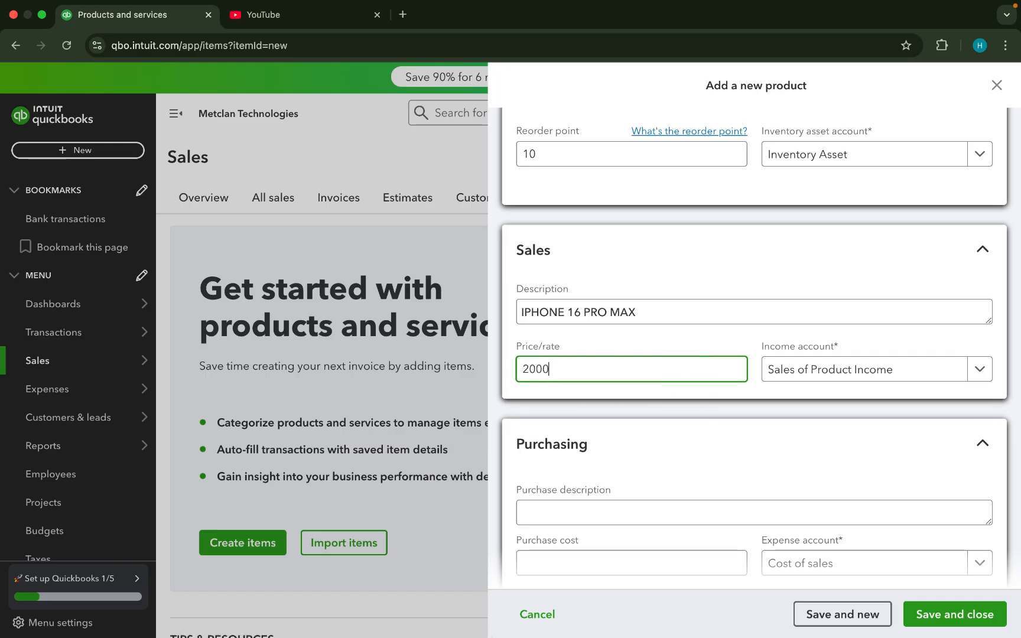
Paste the copied text IPHONE 16 PRO MAX as the purchase description in the Purchasing section.
{"action": "scroll", "coordinate": [752, 438], "scroll_direction": "down", "scroll_amount": 3}
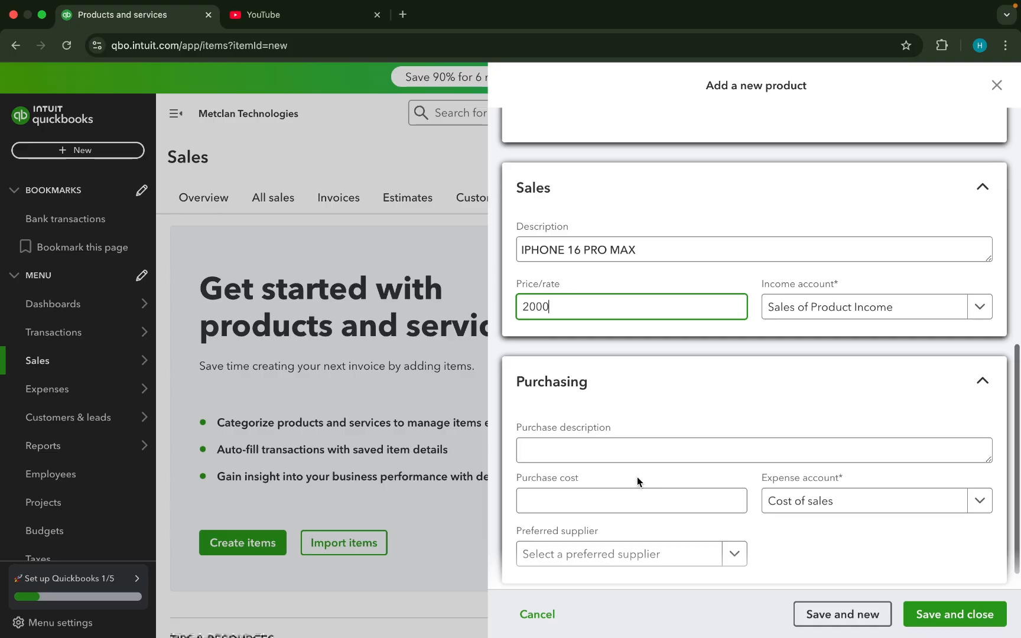
{"action": "left_click", "coordinate": [591, 447]}
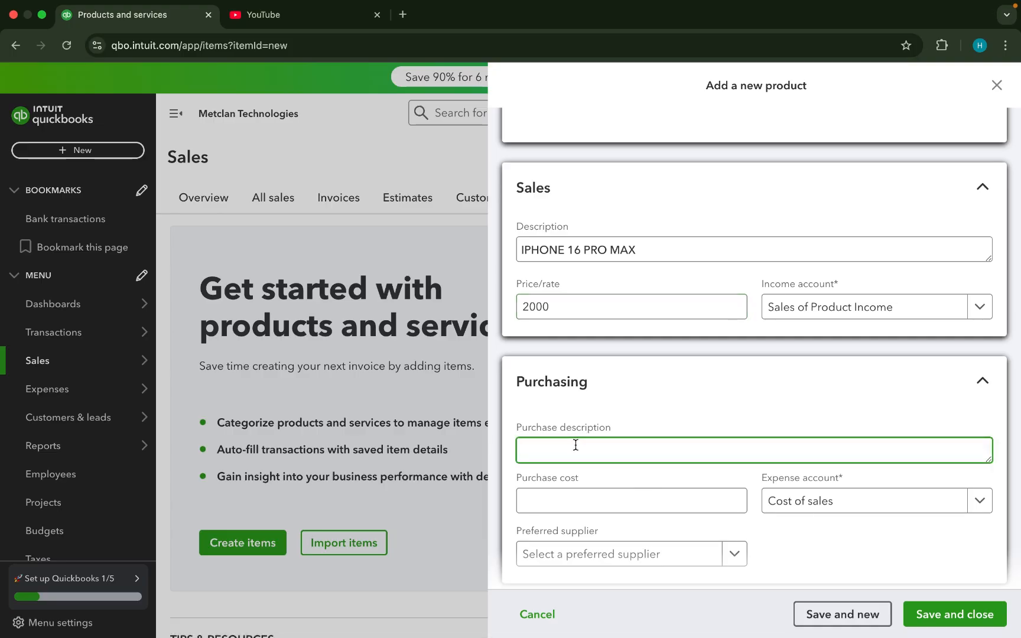
{"action": "key", "text": "super+v"}
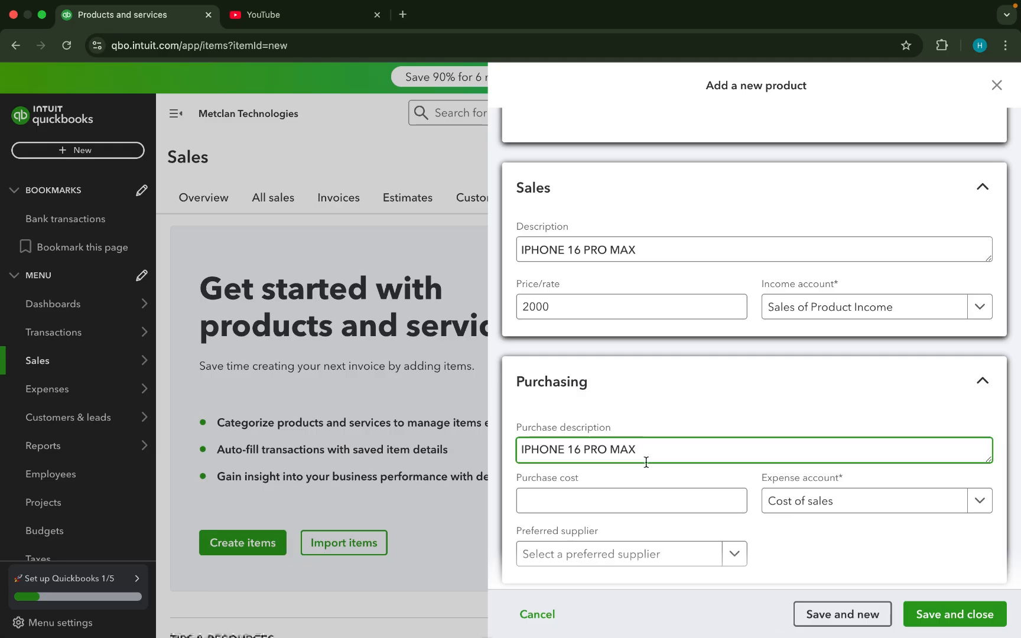
Set the purchase cost to 1500, then save the new product and close its form.
{"action": "scroll", "coordinate": [647, 462], "scroll_direction": "down", "scroll_amount": 1}
{"action": "left_click", "coordinate": [545, 472]}
{"action": "type", "text": "2"}
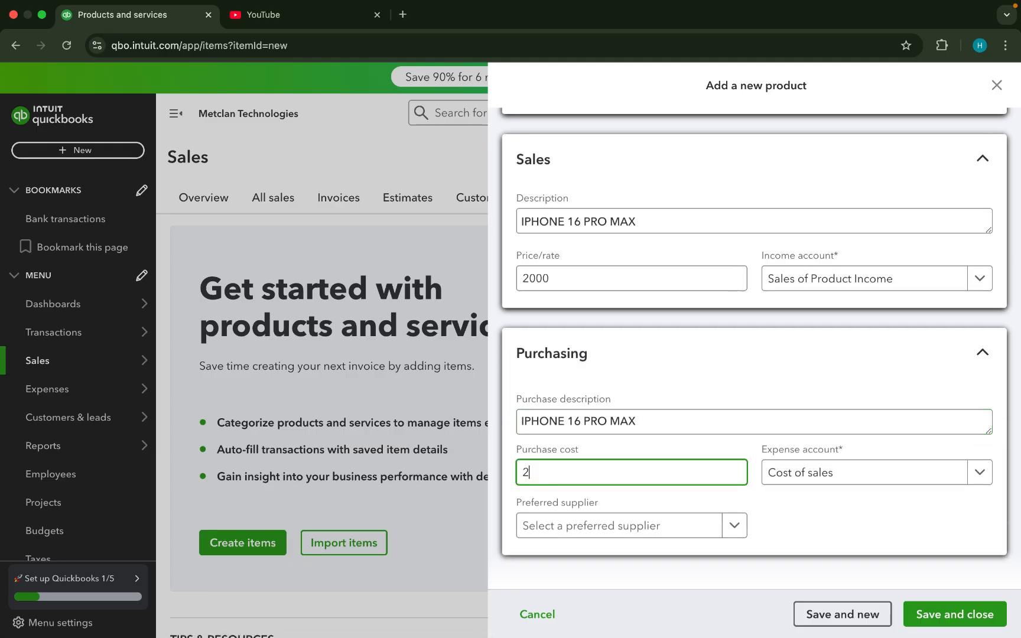
{"action": "type", "text": "1500"}
{"action": "left_click", "coordinate": [956, 617]}
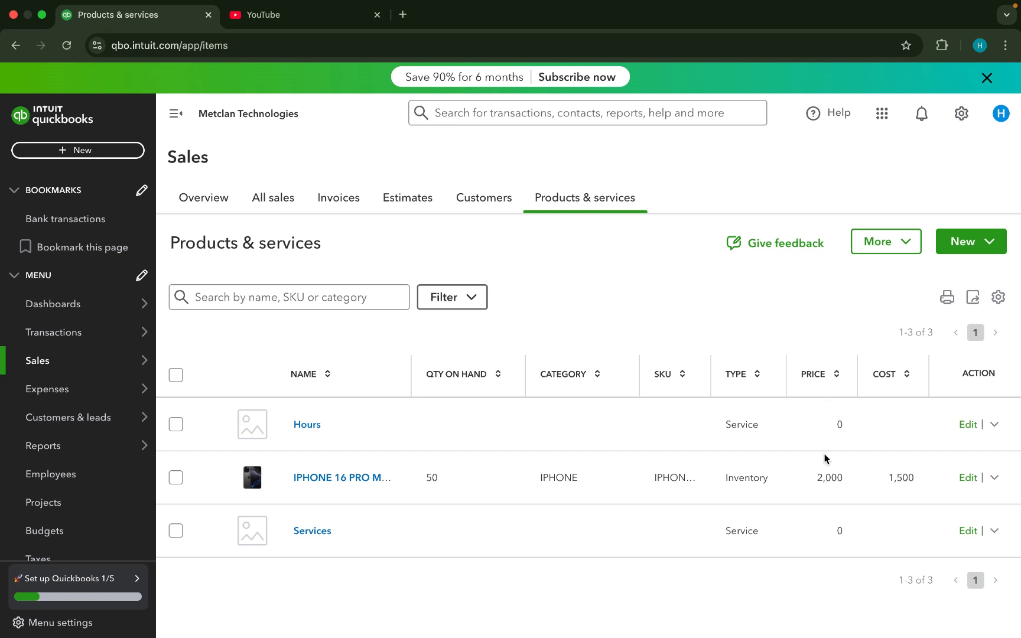
Open the saved IPHONE 16 PRO MAX product for editing and review its details through to the Purchasing section.
{"action": "left_click", "coordinate": [971, 483]}
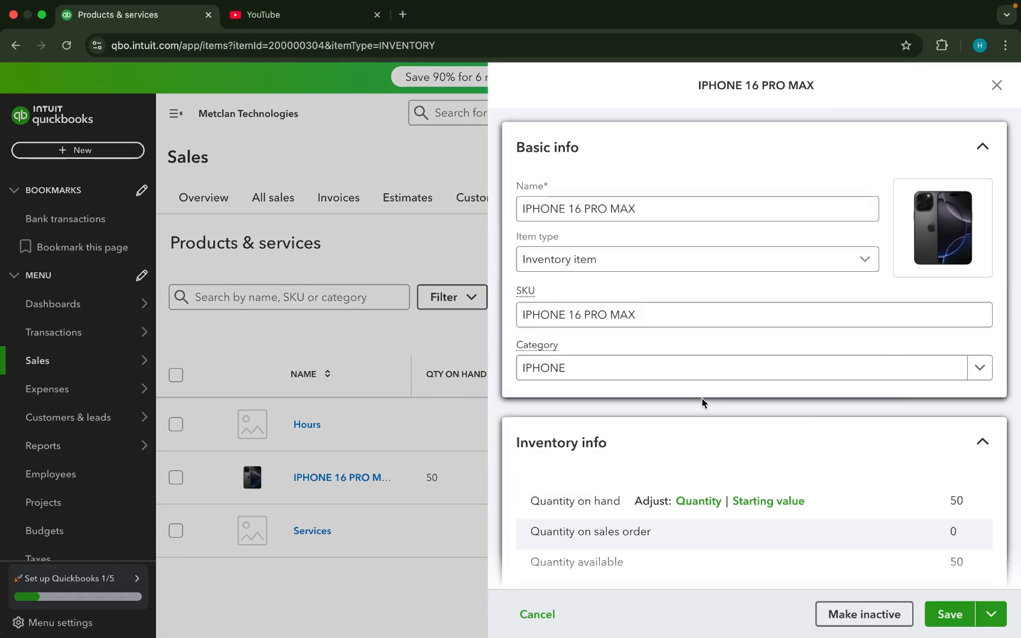
{"action": "scroll", "coordinate": [702, 402], "scroll_direction": "down", "scroll_amount": 10}
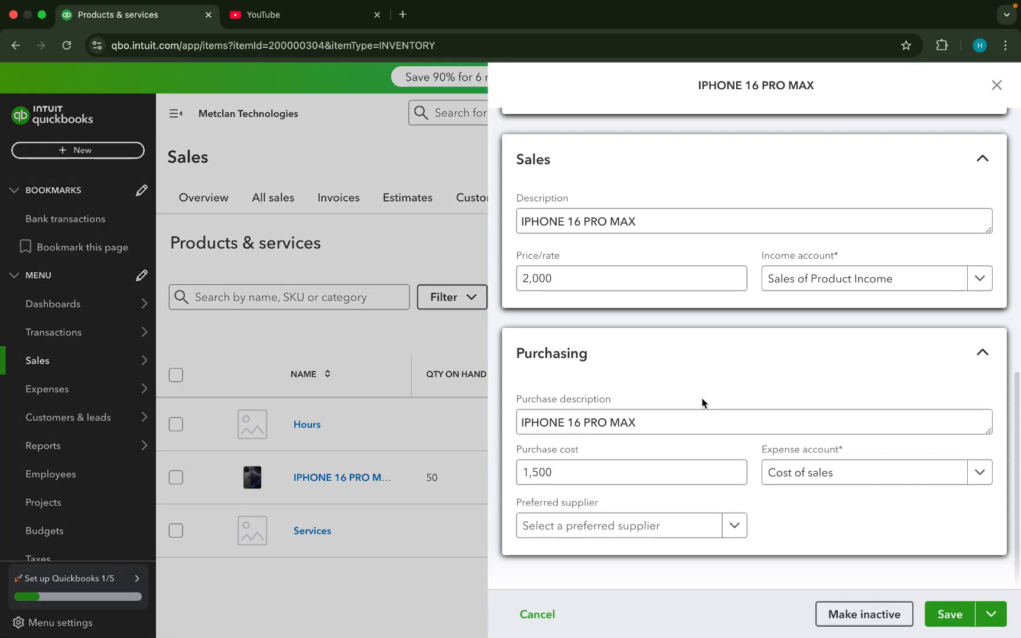